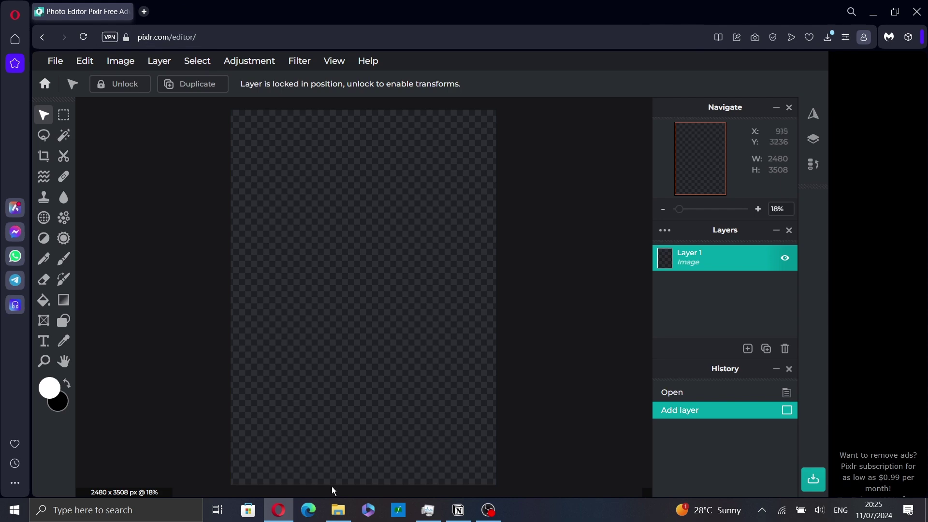
Add the mountain and sunset photos from the Pixlr tuto folder to the current document as new layers
{"action": "left_click", "coordinate": [339, 510]}
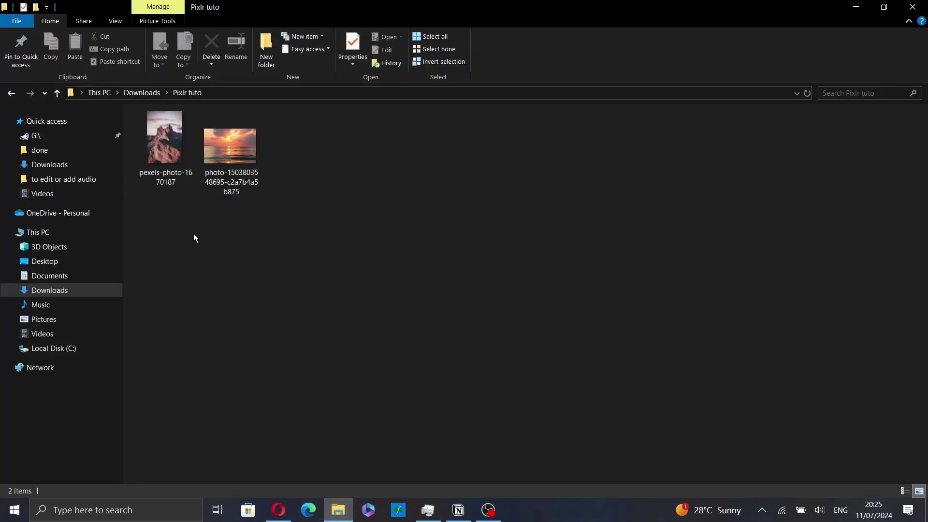
{"action": "left_click_drag", "start_coordinate": [132, 210], "coordinate": [250, 140]}
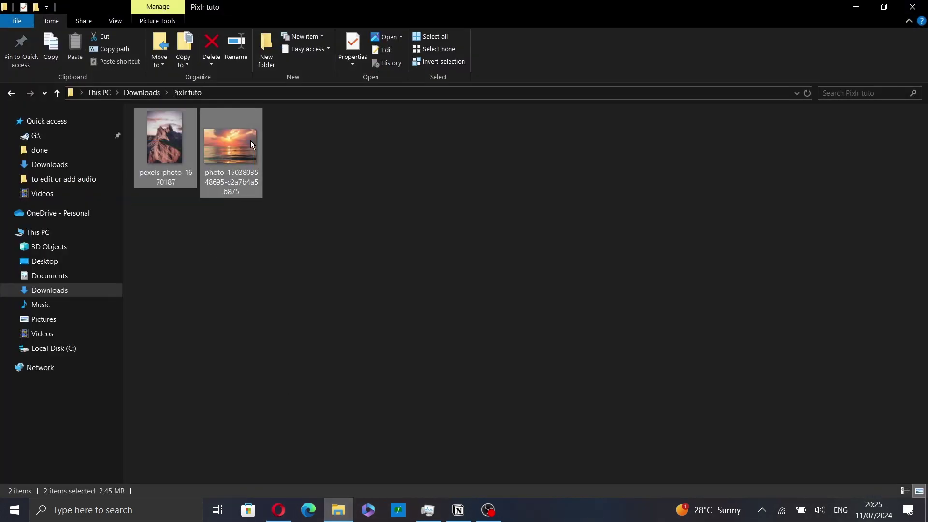
{"action": "left_click_drag", "start_coordinate": [153, 226], "coordinate": [331, 310]}
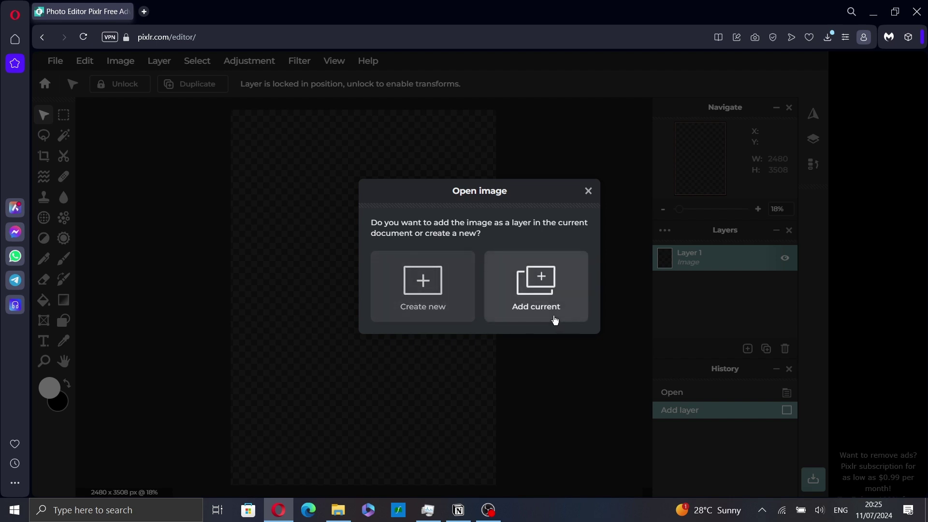
{"action": "left_click", "coordinate": [543, 286]}
{"action": "left_click", "coordinate": [542, 285]}
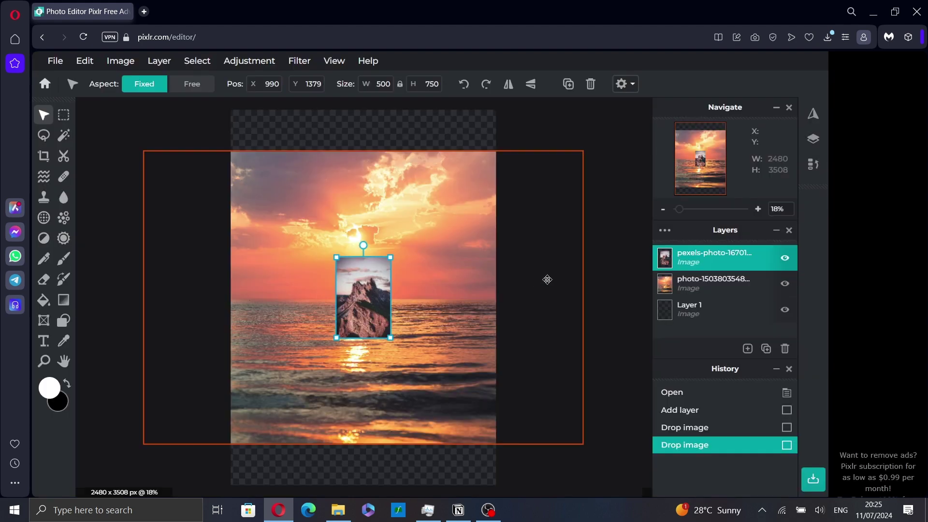
Enlarge the mountain photo to 2480 × 3720 px and shift it over the right half of the canvas
{"action": "scroll", "coordinate": [444, 293], "scroll_direction": "down", "scroll_amount": 2}
{"action": "left_click_drag", "start_coordinate": [342, 293], "coordinate": [273, 182]}
{"action": "left_click_drag", "start_coordinate": [303, 214], "coordinate": [467, 460]}
{"action": "left_click_drag", "start_coordinate": [318, 344], "coordinate": [410, 341]}
Place the sunset layer above the mountain layer and move the mountain photo back across the canvas width
{"action": "left_click_drag", "start_coordinate": [265, 301], "coordinate": [285, 208]}
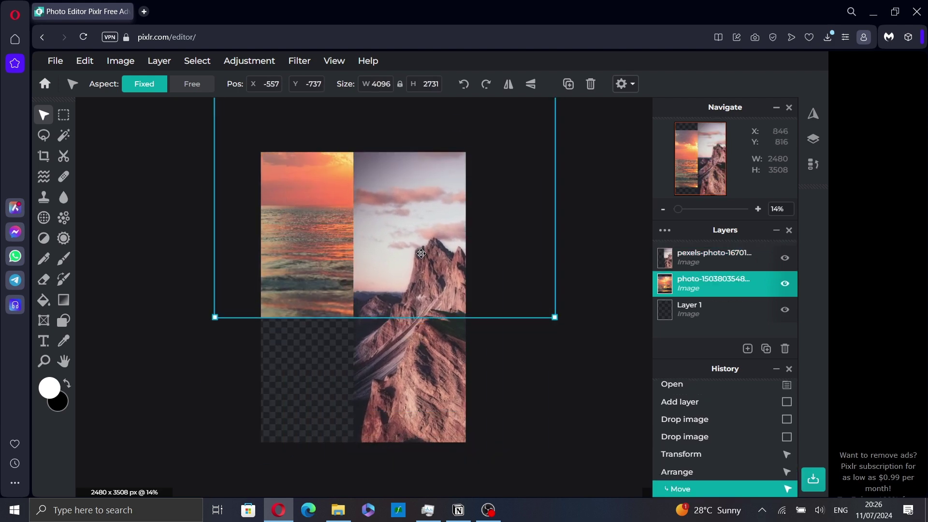
{"action": "left_click_drag", "start_coordinate": [703, 288], "coordinate": [698, 259]}
{"action": "left_click", "coordinate": [319, 360]}
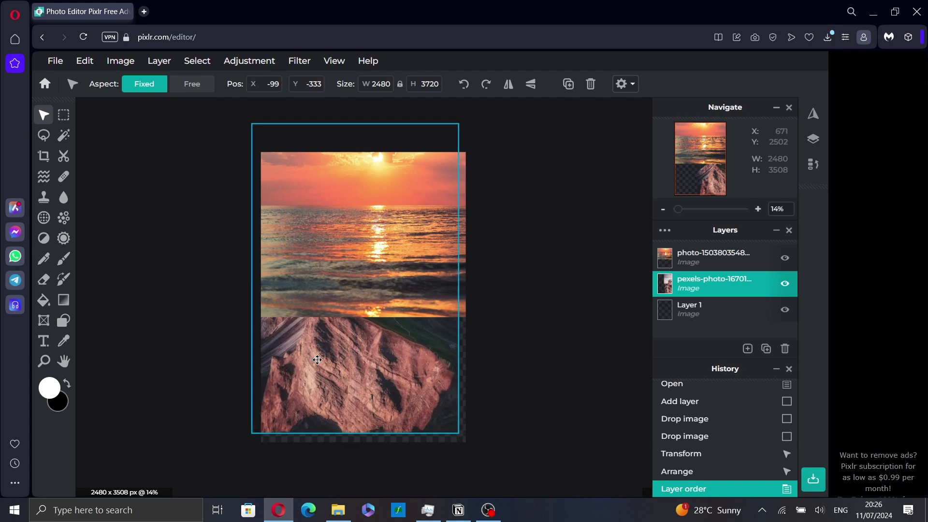
{"action": "left_click_drag", "start_coordinate": [319, 360], "coordinate": [322, 360]}
Enlarge the sunset photo to about 4761 × 3174 px and position it across the canvas's upper part
{"action": "left_click_drag", "start_coordinate": [367, 245], "coordinate": [239, 322]}
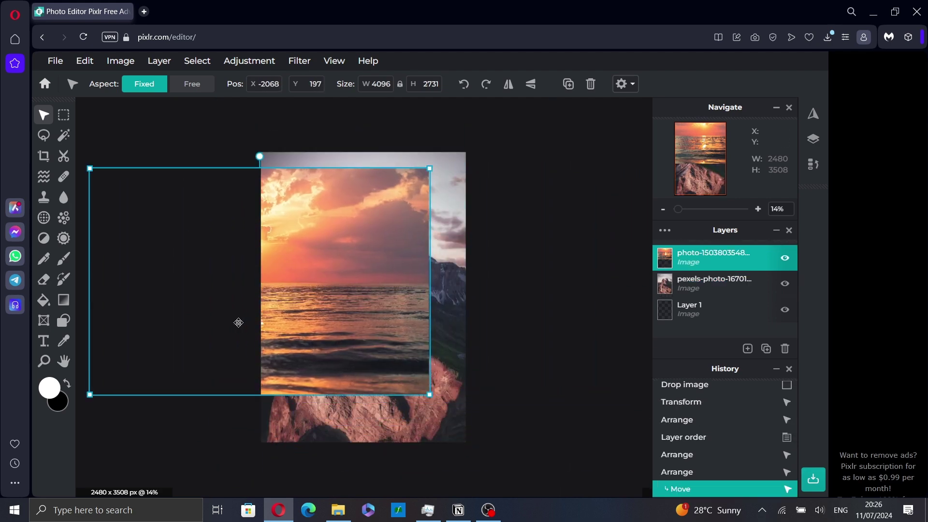
{"action": "left_click_drag", "start_coordinate": [428, 168], "coordinate": [487, 128]}
{"action": "left_click_drag", "start_coordinate": [338, 313], "coordinate": [377, 330]}
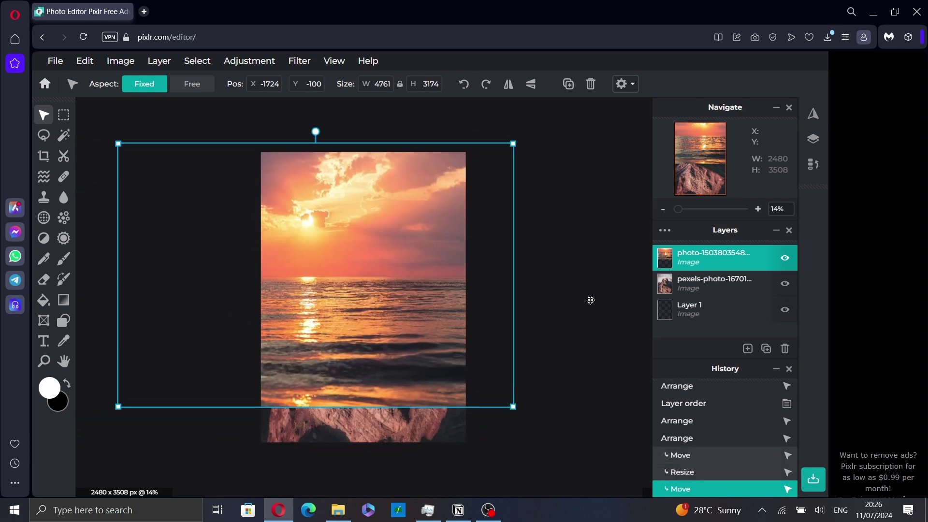
Delete the empty Layer 1
{"action": "left_click", "coordinate": [710, 258]}
{"action": "left_click", "coordinate": [626, 225]}
{"action": "left_click", "coordinate": [697, 312]}
{"action": "key", "text": "Delete"}
Set the sunset layer's opacity to 70 and shift the photo slightly left over the mountain
{"action": "left_click", "coordinate": [697, 266]}
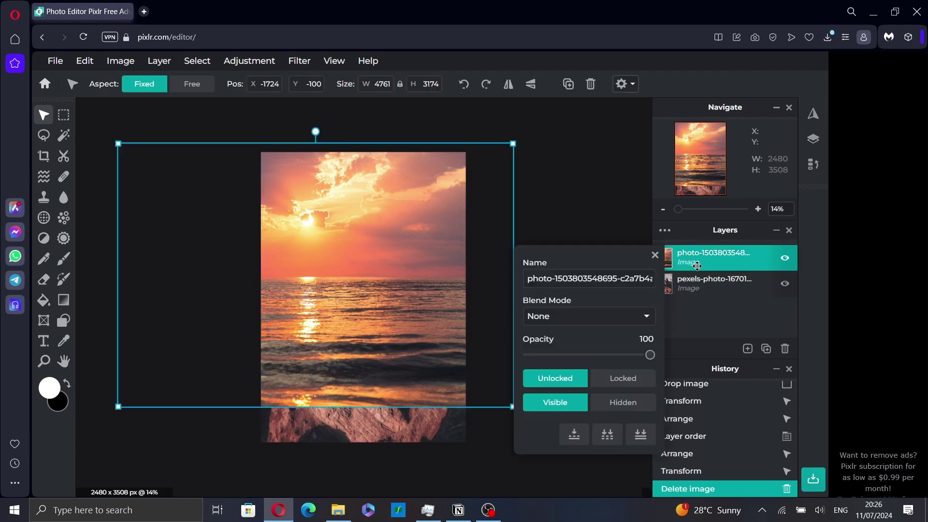
{"action": "left_click_drag", "start_coordinate": [656, 353], "coordinate": [615, 357]}
{"action": "left_click_drag", "start_coordinate": [418, 274], "coordinate": [383, 269]}
{"action": "key", "text": "ctrl+z"}
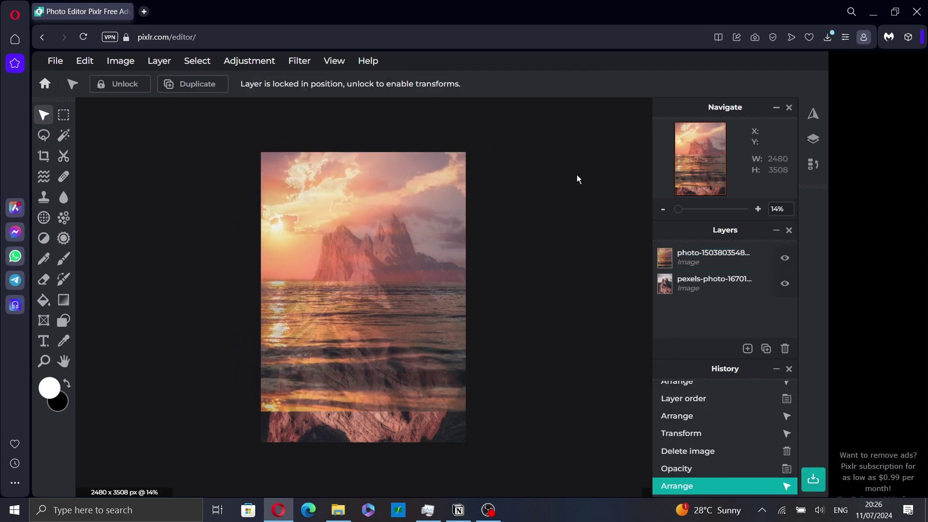
Mask the sunset layer with a linear gradient in removal mode, running from the sea horizon down past the canvas's lower edge
{"action": "left_click", "coordinate": [63, 158]}
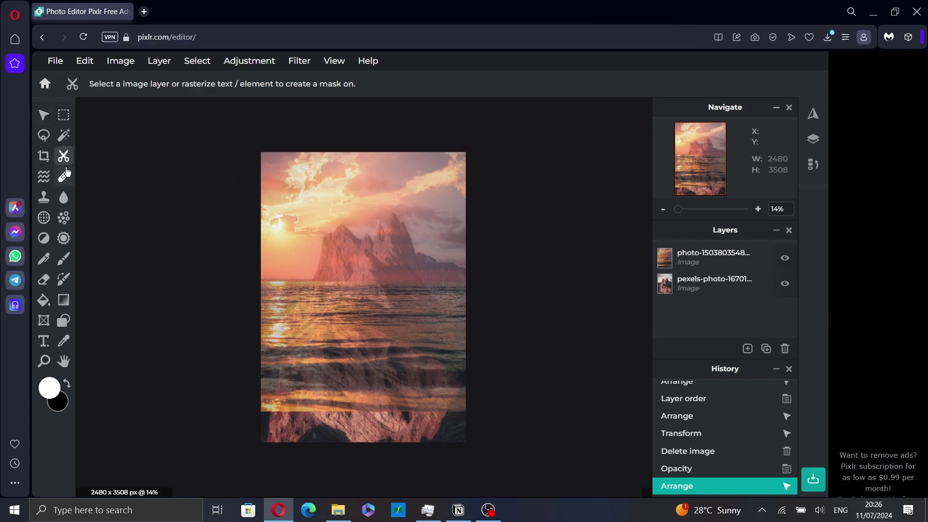
{"action": "left_click", "coordinate": [709, 260]}
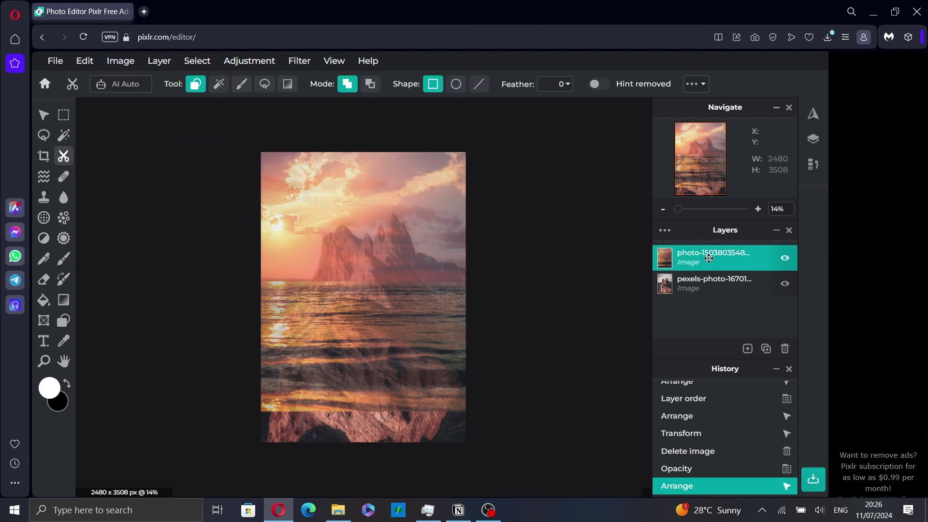
{"action": "left_click", "coordinate": [287, 84]}
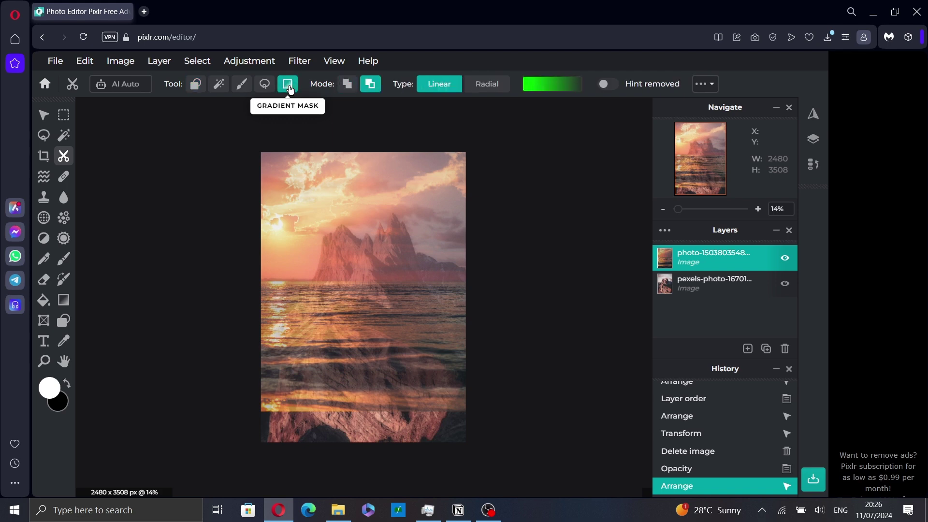
{"action": "left_click", "coordinate": [370, 83]}
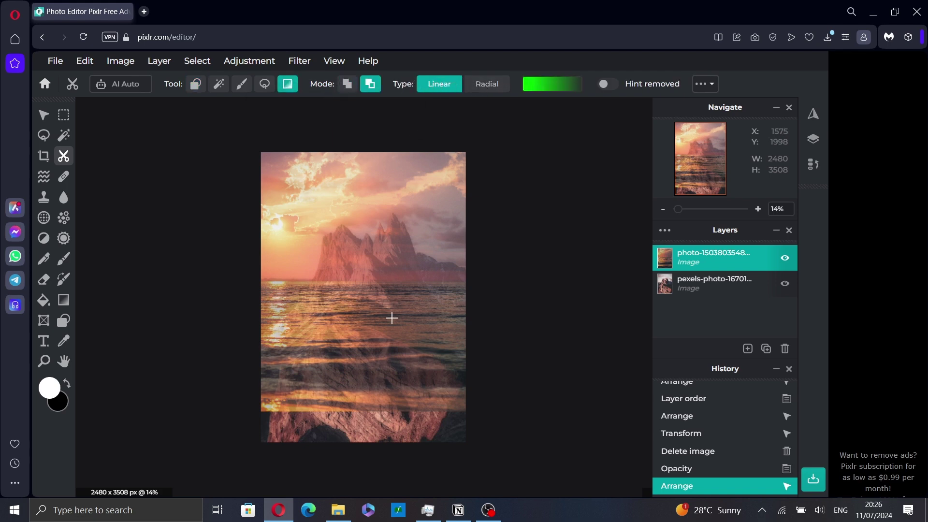
{"action": "left_click_drag", "start_coordinate": [357, 285], "coordinate": [356, 444]}
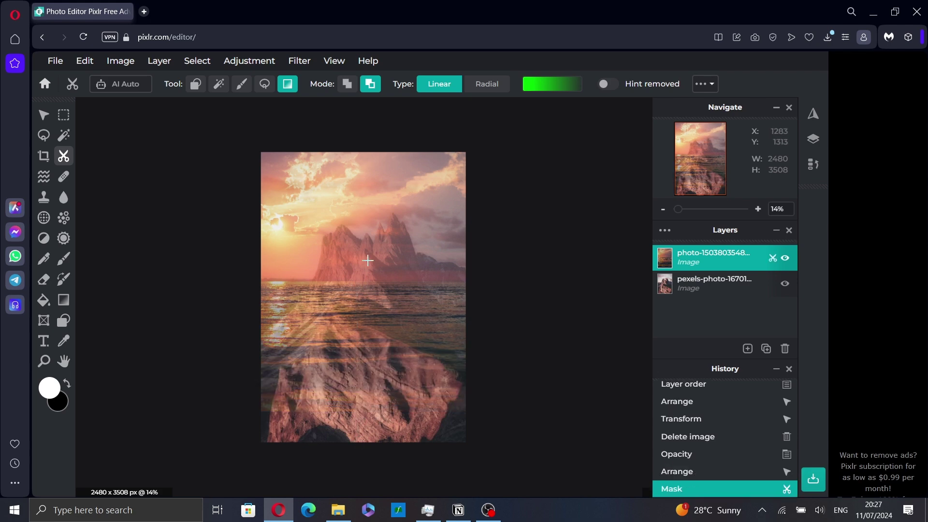
Apply further linear gradient masks downward from the horizon to fade the sea away over the mountain slopes
{"action": "left_click_drag", "start_coordinate": [375, 278], "coordinate": [375, 387]}
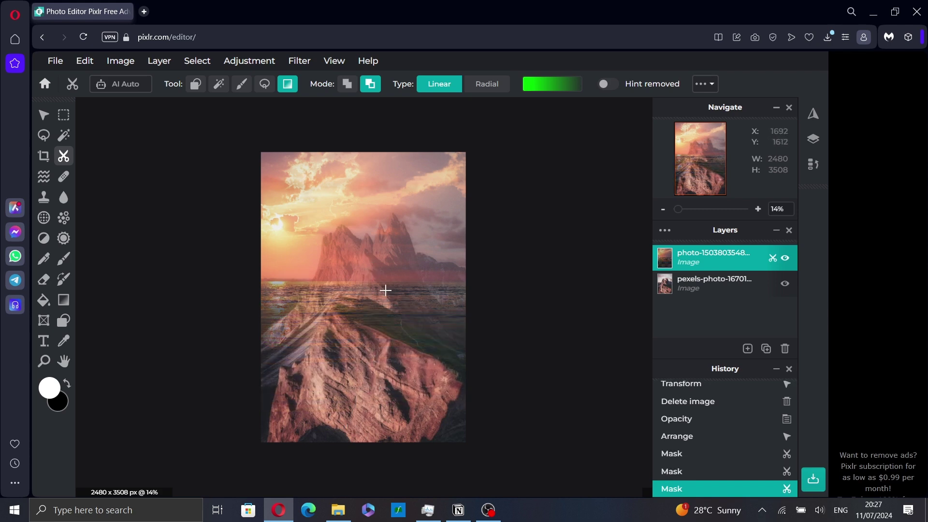
{"action": "left_click_drag", "start_coordinate": [346, 254], "coordinate": [460, 394]}
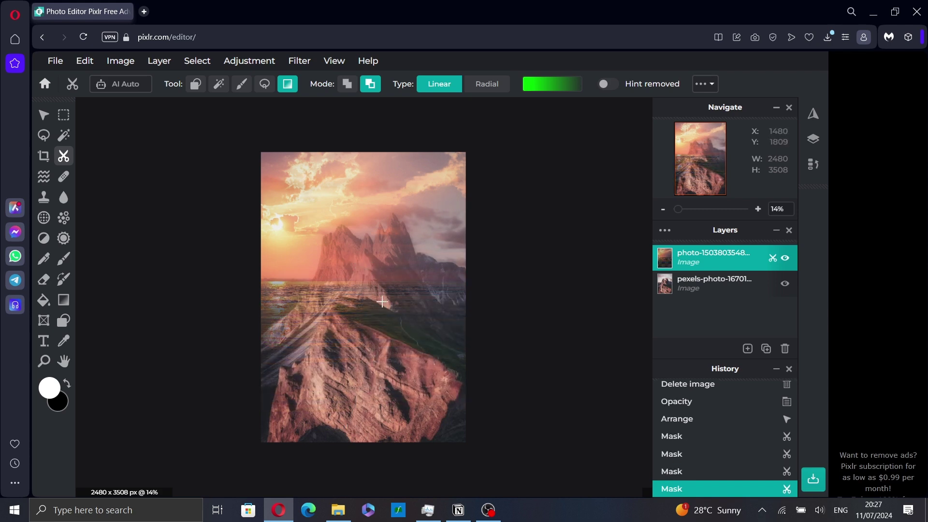
{"action": "left_click_drag", "start_coordinate": [360, 266], "coordinate": [351, 392]}
{"action": "left_click_drag", "start_coordinate": [347, 266], "coordinate": [354, 342]}
{"action": "left_click_drag", "start_coordinate": [358, 286], "coordinate": [357, 364]}
{"action": "left_click_drag", "start_coordinate": [376, 279], "coordinate": [370, 375]}
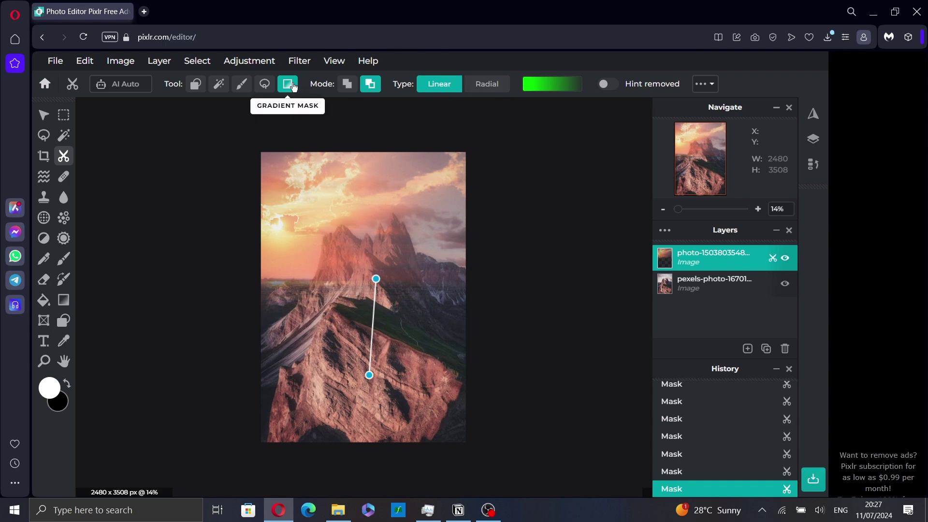
Set the mask drawing brush to 63 px size and 27% softness, and paint a short stroke across the mountain
{"action": "left_click", "coordinate": [240, 87]}
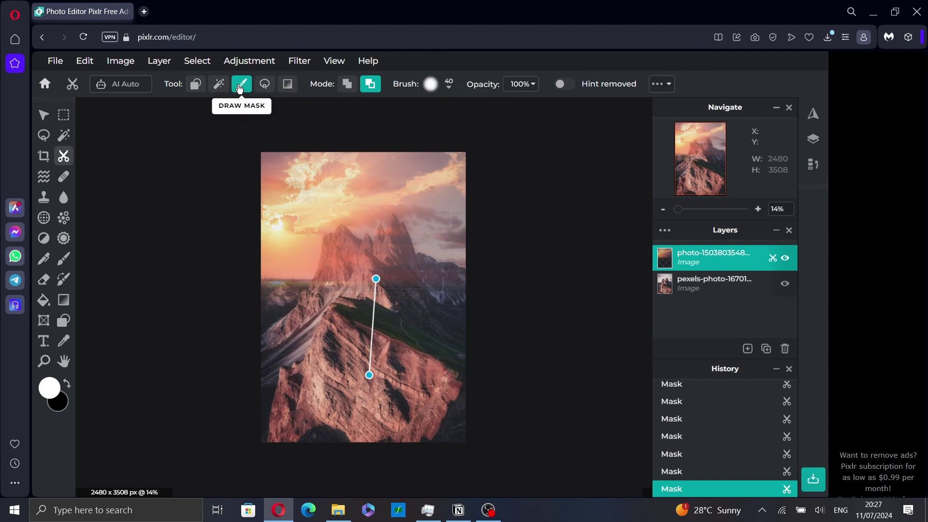
{"action": "left_click", "coordinate": [430, 85]}
{"action": "left_click_drag", "start_coordinate": [453, 127], "coordinate": [463, 127]}
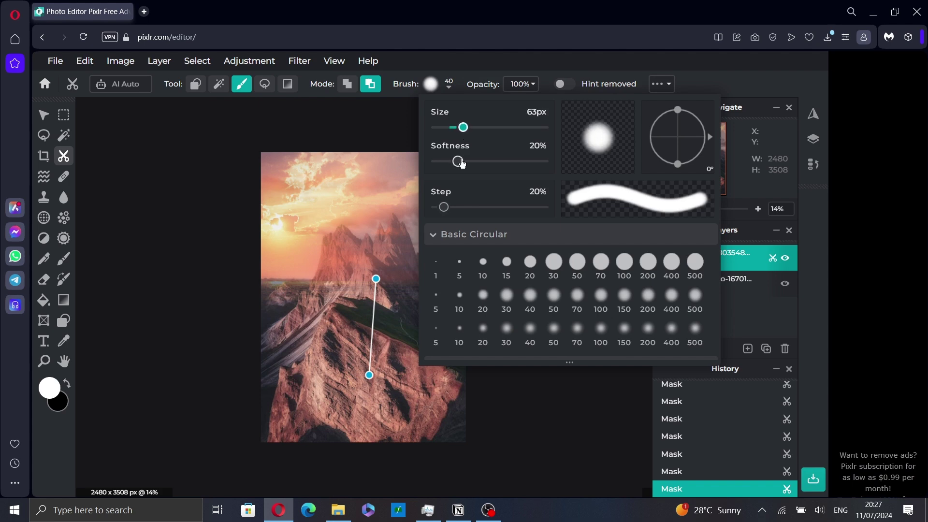
{"action": "left_click_drag", "start_coordinate": [458, 161], "coordinate": [465, 161]}
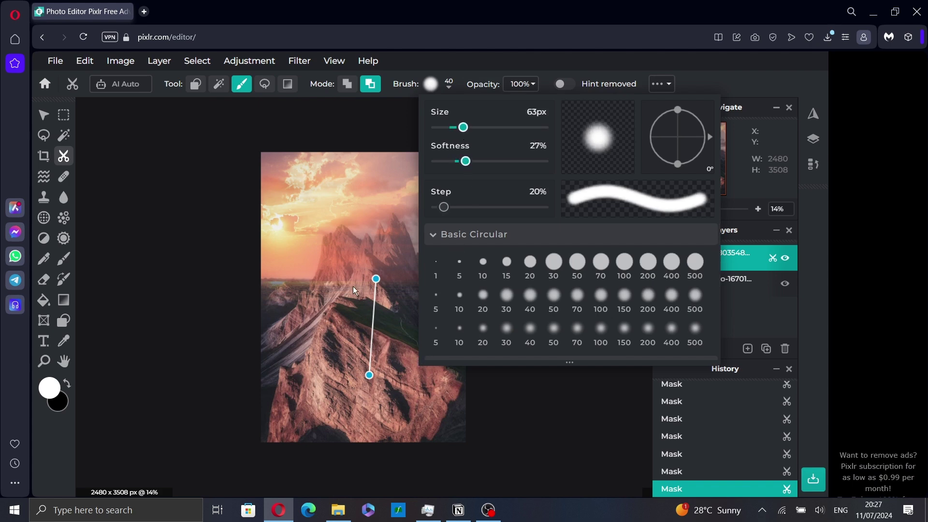
{"action": "left_click", "coordinate": [292, 121]}
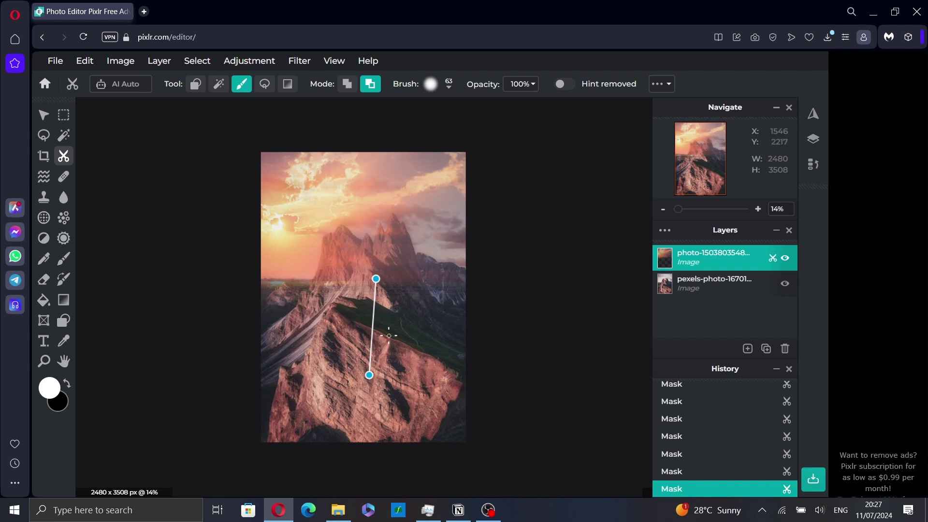
{"action": "left_click_drag", "start_coordinate": [388, 280], "coordinate": [405, 291]}
Set the mask brush size to 96 px
{"action": "left_click", "coordinate": [429, 85]}
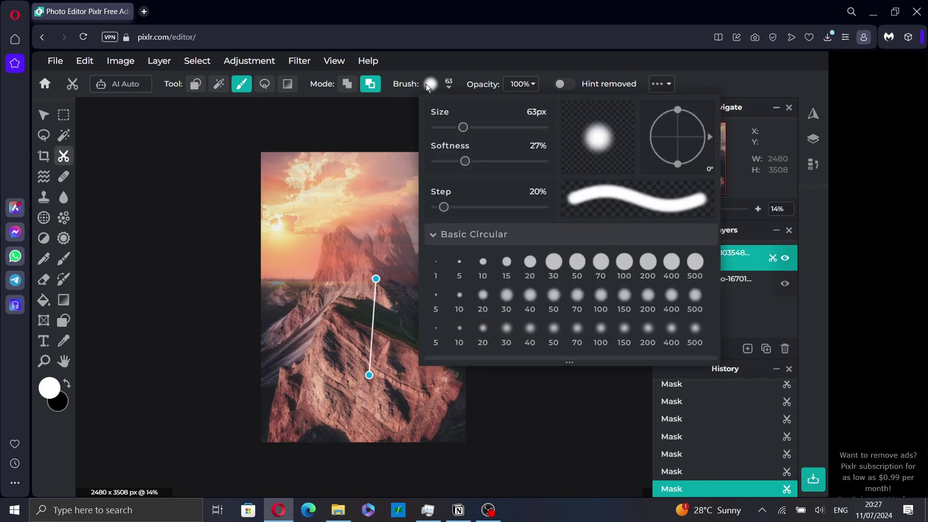
{"action": "left_click_drag", "start_coordinate": [469, 129], "coordinate": [479, 130]}
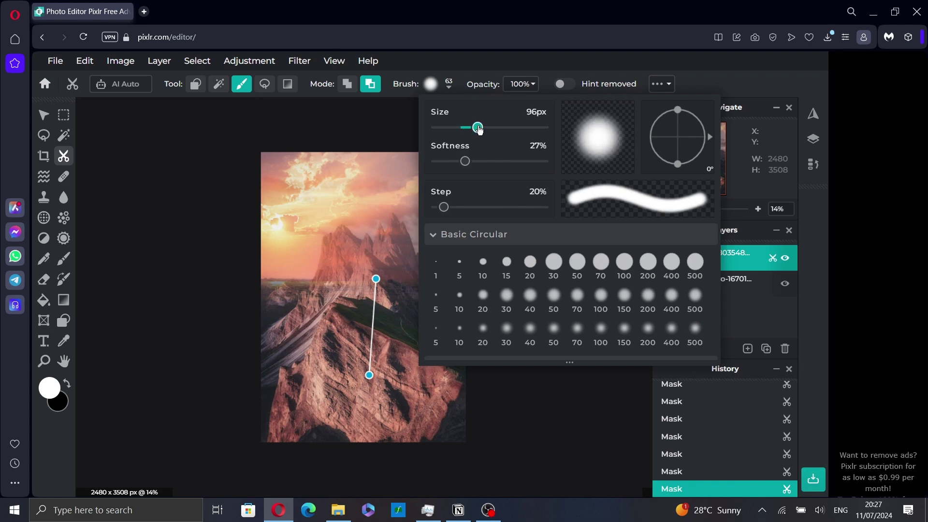
{"action": "left_click", "coordinate": [379, 310]}
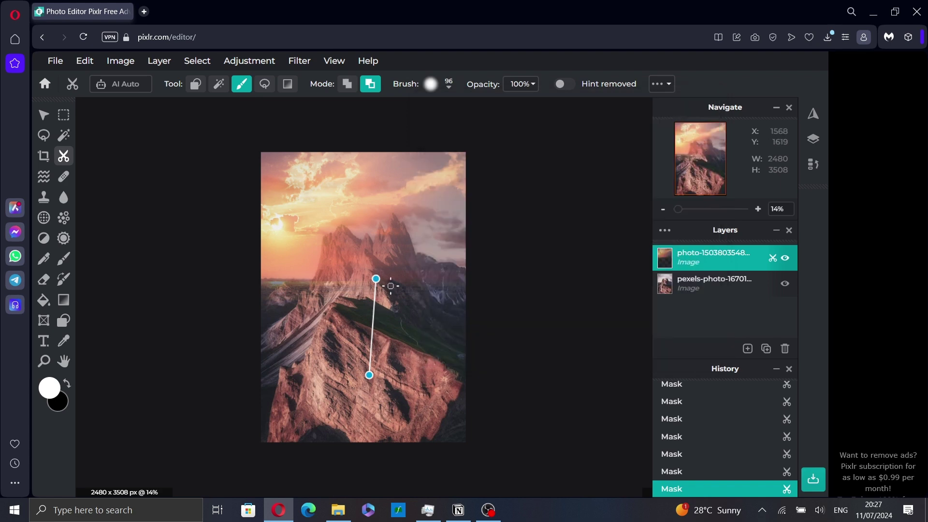
Set the mask brush size to 730 px and paint the sunset away from the mountain peaks and right-hand ridge
{"action": "left_click", "coordinate": [431, 85]}
{"action": "left_click_drag", "start_coordinate": [478, 128], "coordinate": [525, 128]}
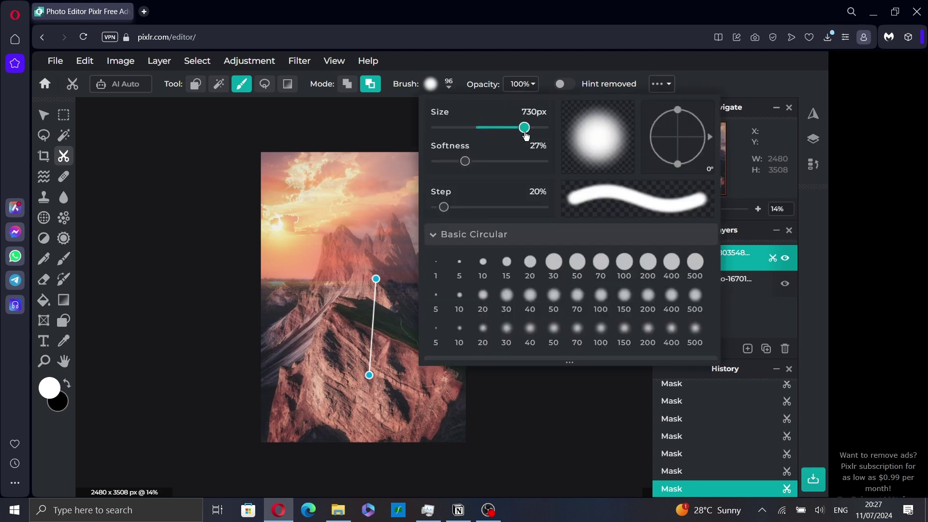
{"action": "left_click", "coordinate": [389, 268]}
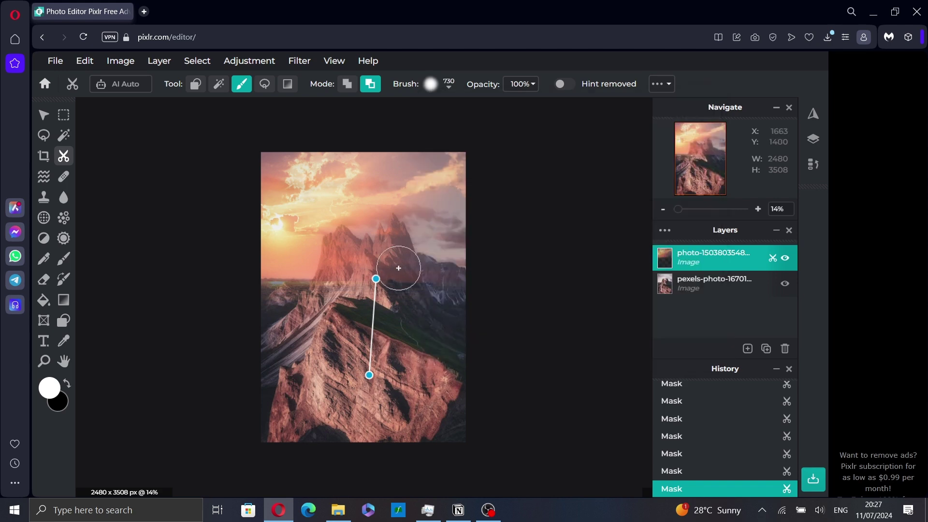
{"action": "mouse_move", "coordinate": [398, 272]}
{"action": "left_mouse_down"}
{"action": "mouse_move", "coordinate": [465, 306]}
{"action": "mouse_move", "coordinate": [375, 295]}
{"action": "mouse_move", "coordinate": [338, 254]}
{"action": "mouse_move", "coordinate": [347, 277]}
{"action": "mouse_move", "coordinate": [284, 339]}
{"action": "mouse_move", "coordinate": [251, 328]}
{"action": "mouse_move", "coordinate": [254, 316]}
{"action": "mouse_move", "coordinate": [285, 311]}
{"action": "mouse_move", "coordinate": [278, 301]}
{"action": "mouse_move", "coordinate": [291, 308]}
{"action": "mouse_move", "coordinate": [415, 274]}
{"action": "mouse_move", "coordinate": [397, 265]}
{"action": "mouse_move", "coordinate": [393, 248]}
{"action": "mouse_move", "coordinate": [384, 267]}
{"action": "mouse_move", "coordinate": [369, 257]}
{"action": "mouse_move", "coordinate": [365, 273]}
{"action": "mouse_move", "coordinate": [344, 247]}
{"action": "left_mouse_up"}
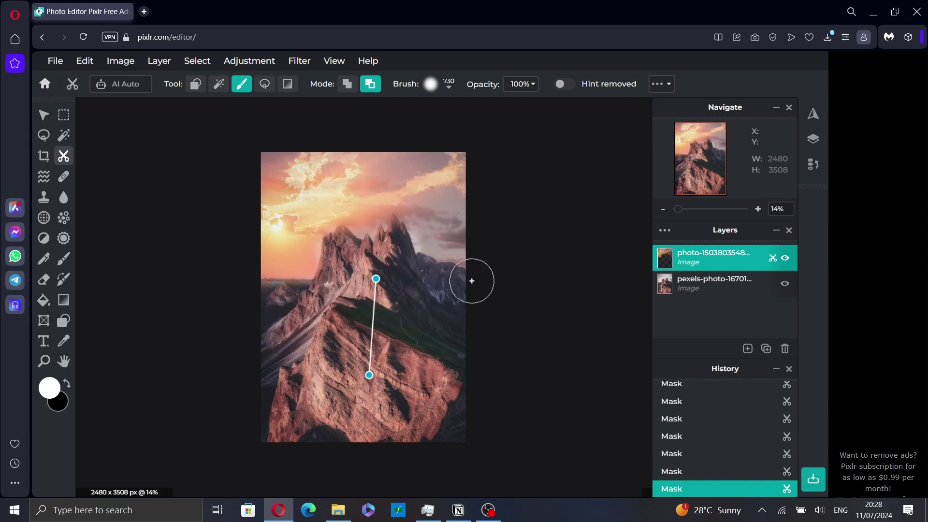
{"action": "left_click_drag", "start_coordinate": [451, 285], "coordinate": [481, 296]}
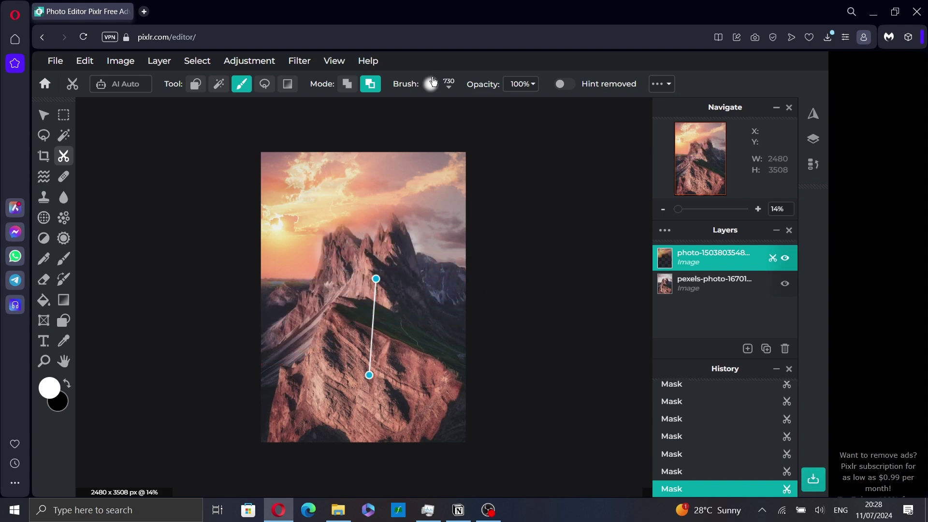
Switch the mask brush to restoring mode at 330 px and paint the sunset sky back around the peaks
{"action": "left_click", "coordinate": [432, 83]}
{"action": "left_click_drag", "start_coordinate": [522, 130], "coordinate": [497, 131]}
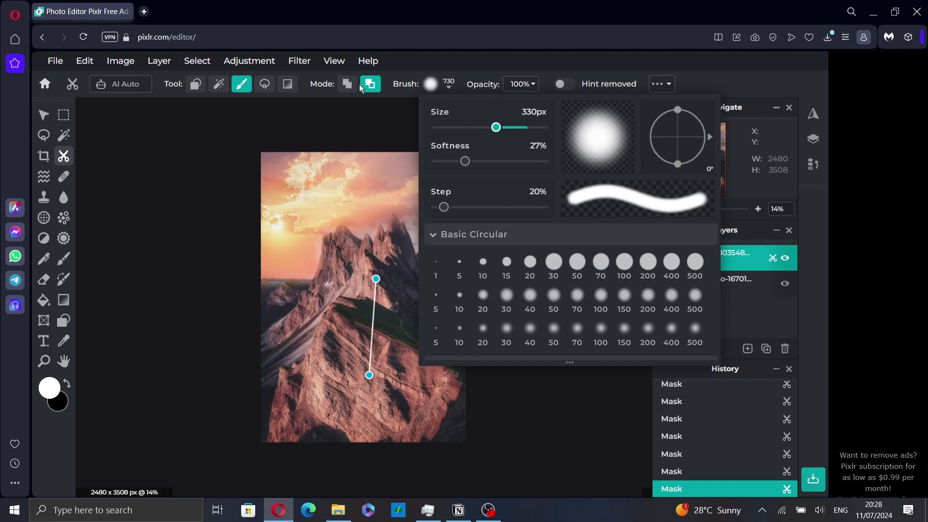
{"action": "left_click", "coordinate": [348, 85]}
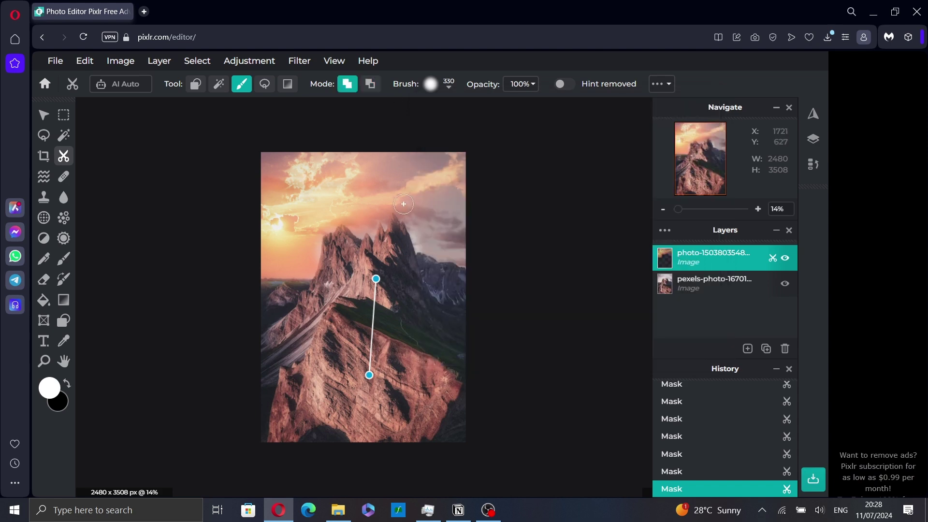
{"action": "mouse_move", "coordinate": [422, 204]}
{"action": "left_mouse_down"}
{"action": "mouse_move", "coordinate": [370, 174]}
{"action": "mouse_move", "coordinate": [442, 169]}
{"action": "mouse_move", "coordinate": [454, 198]}
{"action": "mouse_move", "coordinate": [435, 153]}
{"action": "mouse_move", "coordinate": [451, 155]}
{"action": "mouse_move", "coordinate": [474, 202]}
{"action": "mouse_move", "coordinate": [427, 218]}
{"action": "mouse_move", "coordinate": [426, 191]}
{"action": "mouse_move", "coordinate": [442, 197]}
{"action": "mouse_move", "coordinate": [430, 182]}
{"action": "mouse_move", "coordinate": [447, 223]}
{"action": "mouse_move", "coordinate": [406, 204]}
{"action": "mouse_move", "coordinate": [430, 240]}
{"action": "mouse_move", "coordinate": [472, 254]}
{"action": "mouse_move", "coordinate": [422, 237]}
{"action": "mouse_move", "coordinate": [406, 205]}
{"action": "left_mouse_up"}
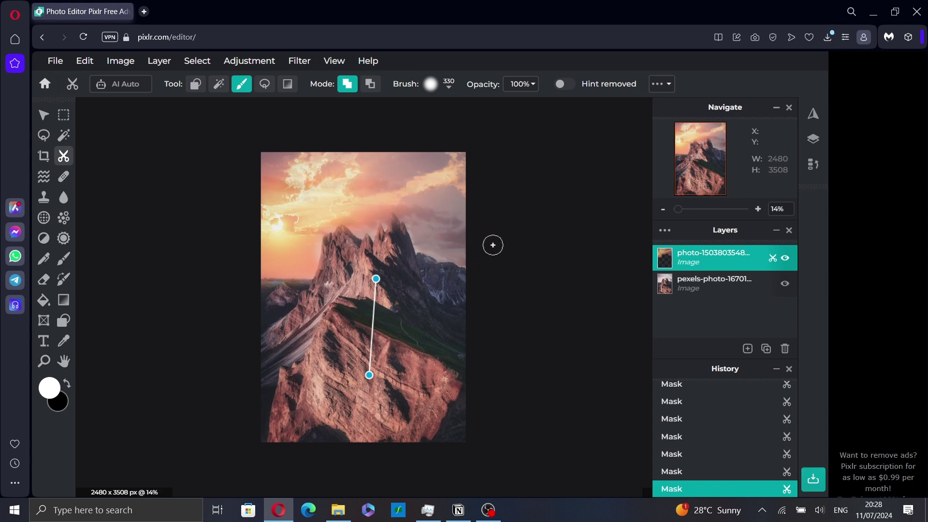
Toggle the hint for removed areas to check the sunset mask, and return to the gradient mask
{"action": "left_click", "coordinate": [566, 85]}
{"action": "left_click", "coordinate": [565, 84]}
{"action": "left_click", "coordinate": [566, 85]}
{"action": "left_click", "coordinate": [565, 84]}
{"action": "left_click", "coordinate": [287, 84]}
{"action": "left_click_drag", "start_coordinate": [376, 279], "coordinate": [381, 275]}
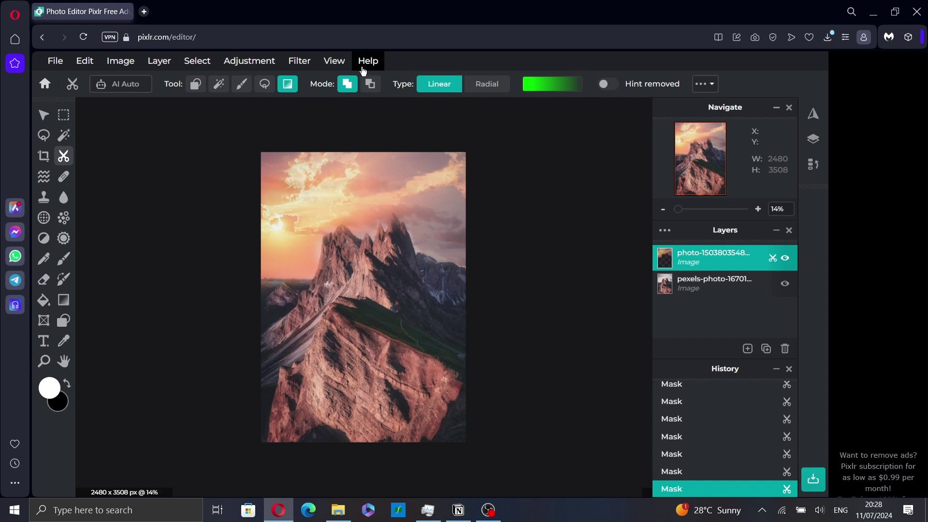
Set the sunset photo layer's blend mode to Overlay
{"action": "left_click", "coordinate": [722, 260]}
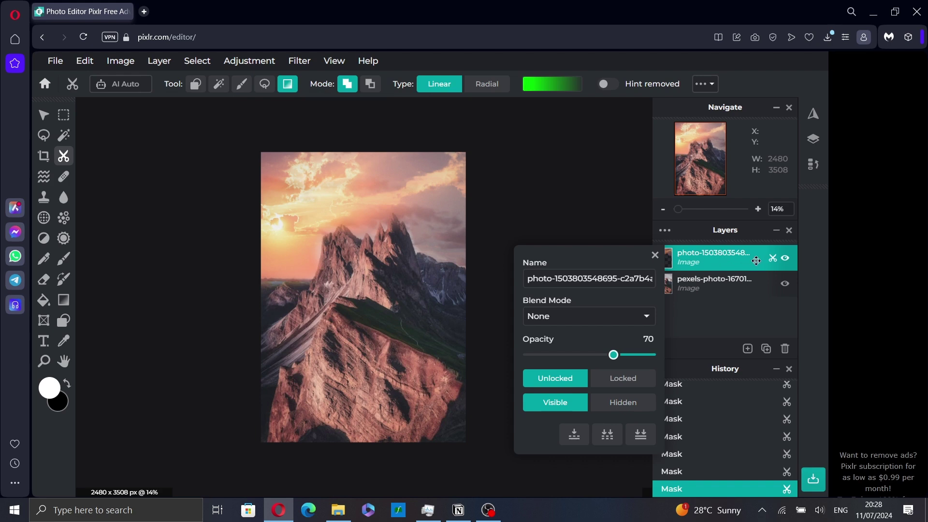
{"action": "left_click", "coordinate": [554, 317]}
{"action": "left_click", "coordinate": [555, 317]}
{"action": "left_click", "coordinate": [554, 317]}
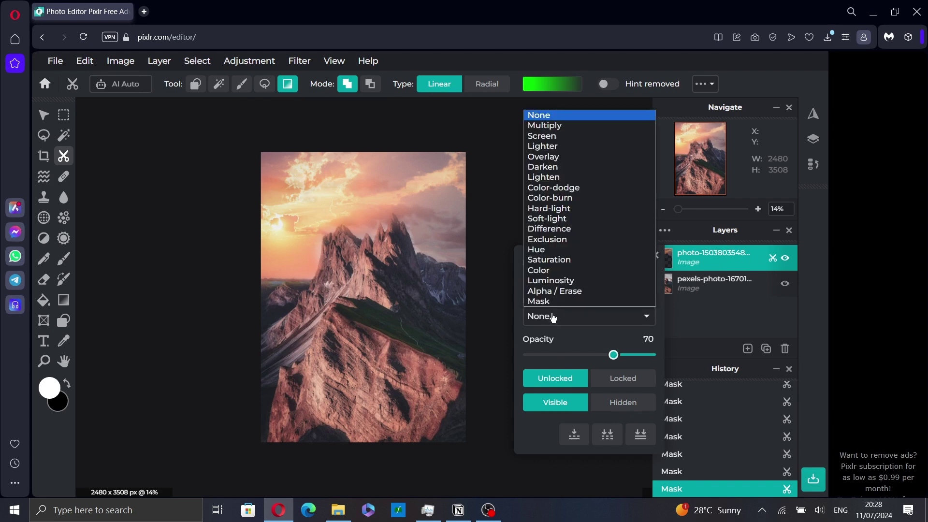
{"action": "left_click", "coordinate": [564, 156]}
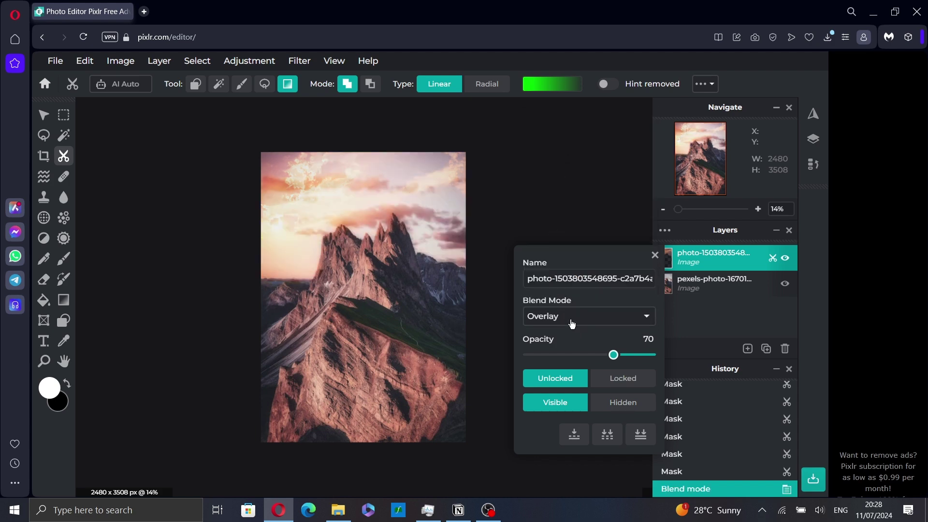
Raise the sunset layer's opacity to 100 and merge it with the mountain layer into a single layer
{"action": "left_click_drag", "start_coordinate": [615, 357], "coordinate": [674, 350]}
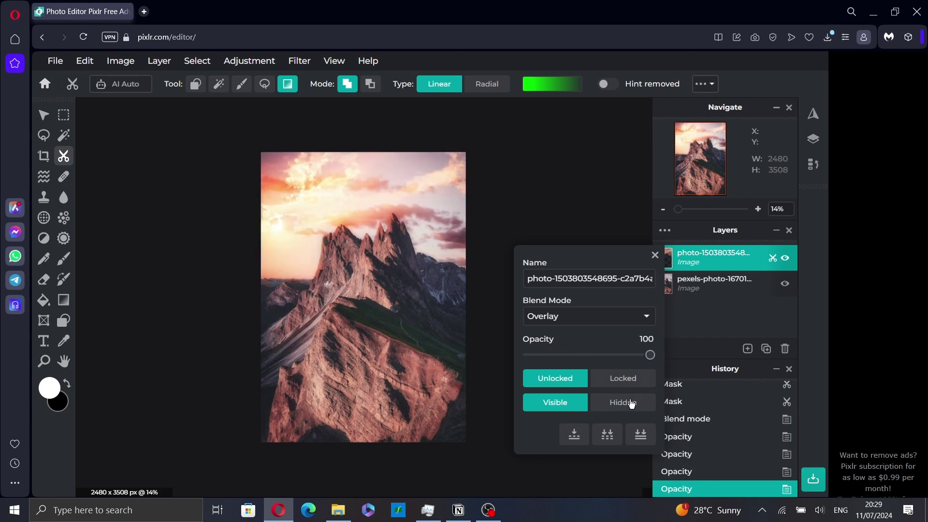
{"action": "left_click", "coordinate": [604, 434]}
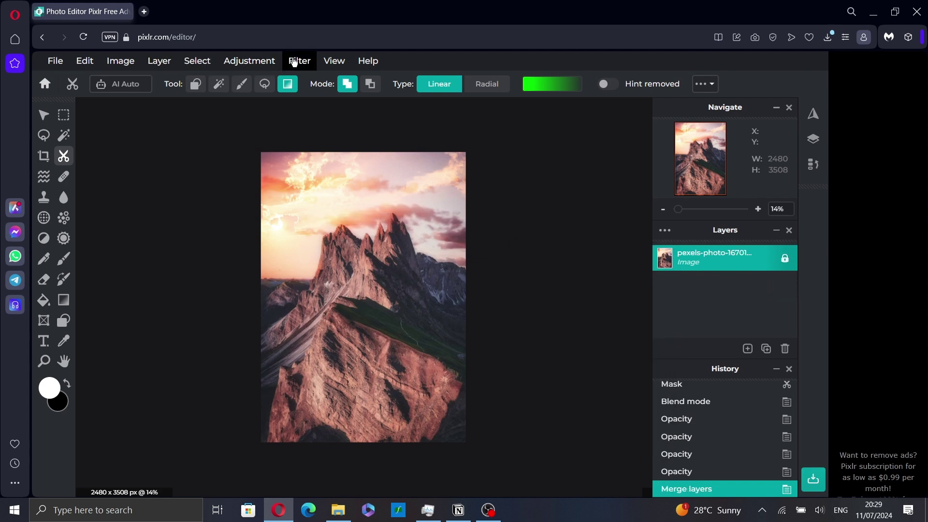
Apply a Vibrance adjustment with an amount of 20 to the merged image
{"action": "left_click", "coordinate": [256, 58]}
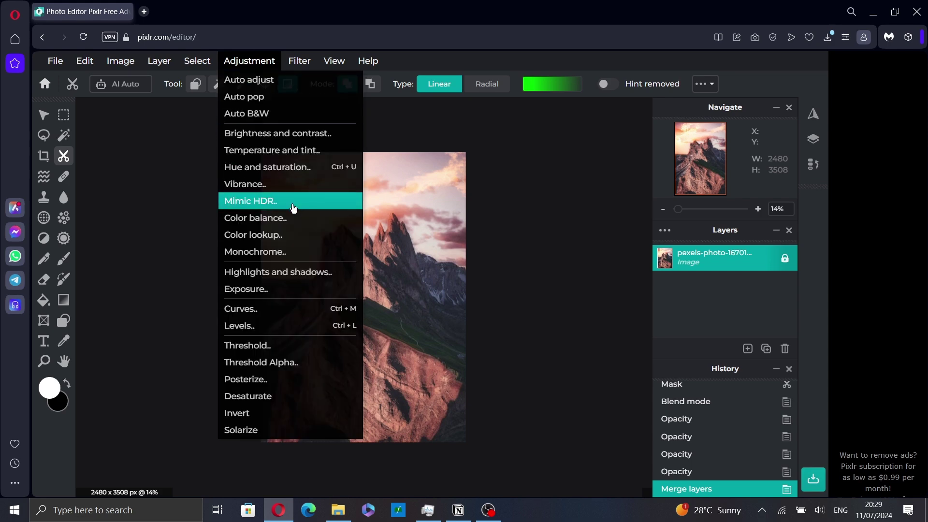
{"action": "left_click", "coordinate": [269, 184]}
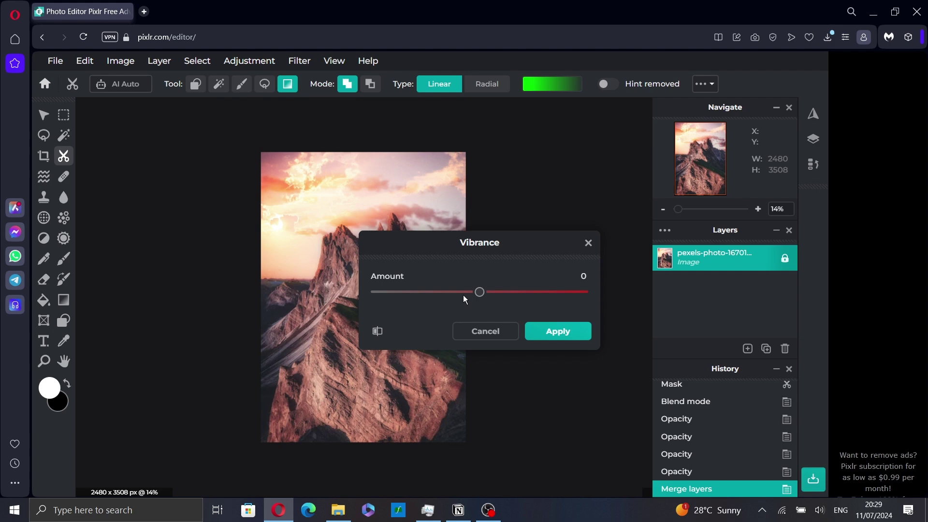
{"action": "left_click_drag", "start_coordinate": [480, 292], "coordinate": [502, 294]}
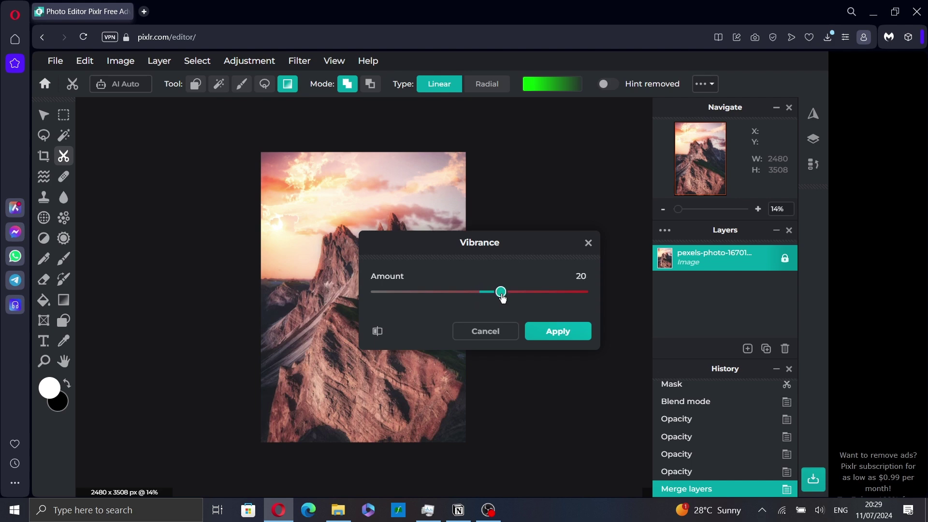
{"action": "left_click", "coordinate": [555, 333]}
Apply a slight Color balance shift to the midtones of the merged image, with luminosity preserved
{"action": "left_click", "coordinate": [267, 61]}
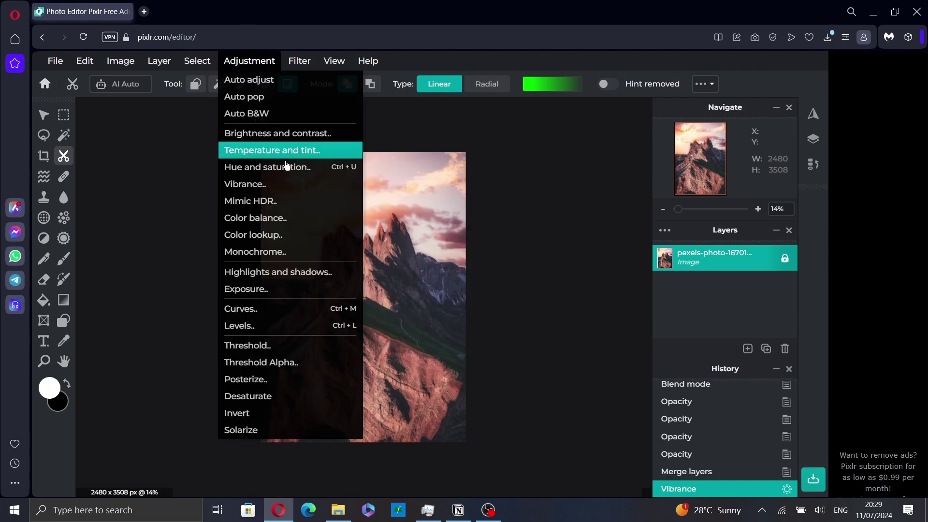
{"action": "left_click", "coordinate": [289, 221]}
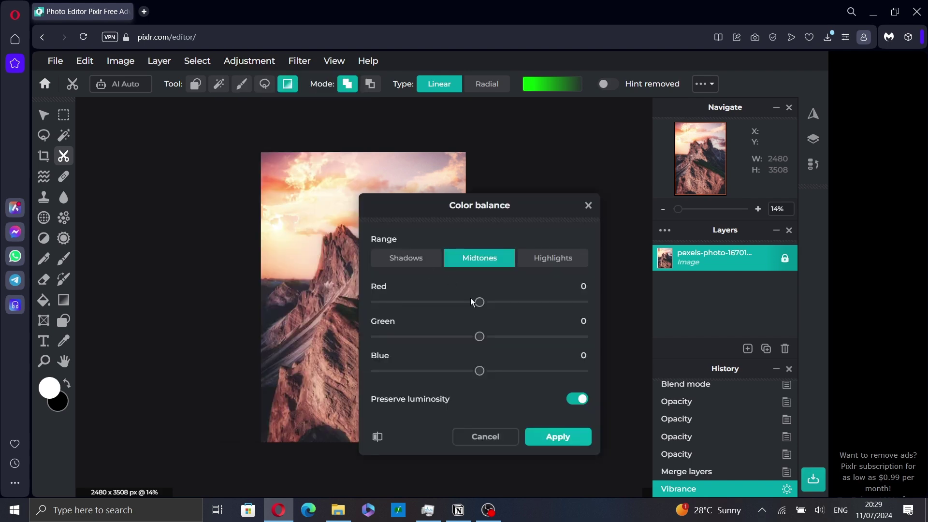
{"action": "left_click_drag", "start_coordinate": [481, 311], "coordinate": [487, 316]}
{"action": "left_click_drag", "start_coordinate": [469, 207], "coordinate": [599, 191]}
{"action": "left_click_drag", "start_coordinate": [611, 322], "coordinate": [620, 362]}
{"action": "left_click", "coordinate": [698, 421]}
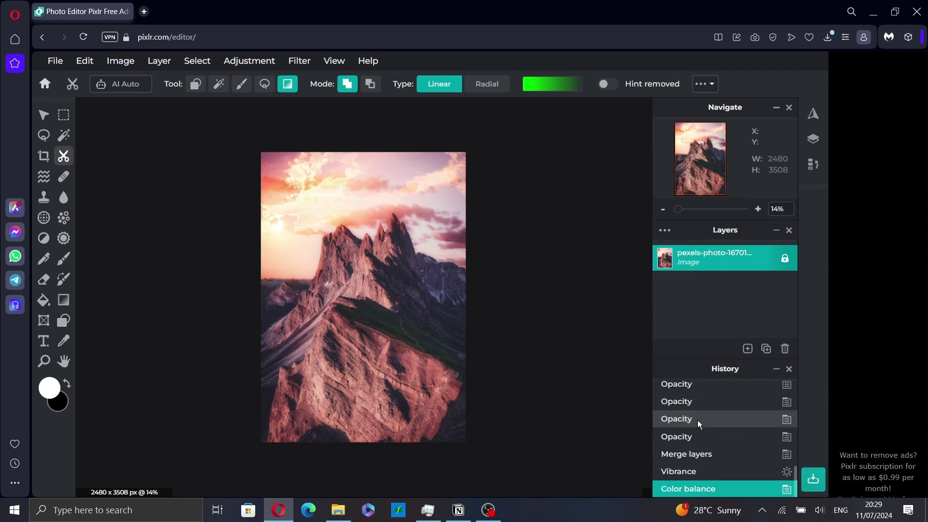
Apply the Mimic HDR adjustment to the image with amount 58 and contrast 38
{"action": "left_click", "coordinate": [256, 60]}
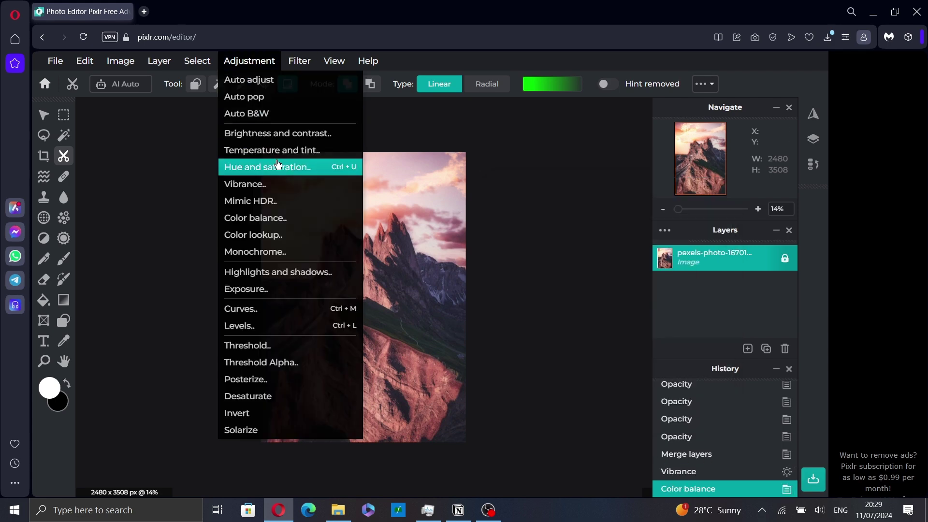
{"action": "left_click", "coordinate": [296, 203]}
{"action": "left_click_drag", "start_coordinate": [614, 333], "coordinate": [631, 333]}
{"action": "left_click_drag", "start_coordinate": [553, 363], "coordinate": [591, 363]}
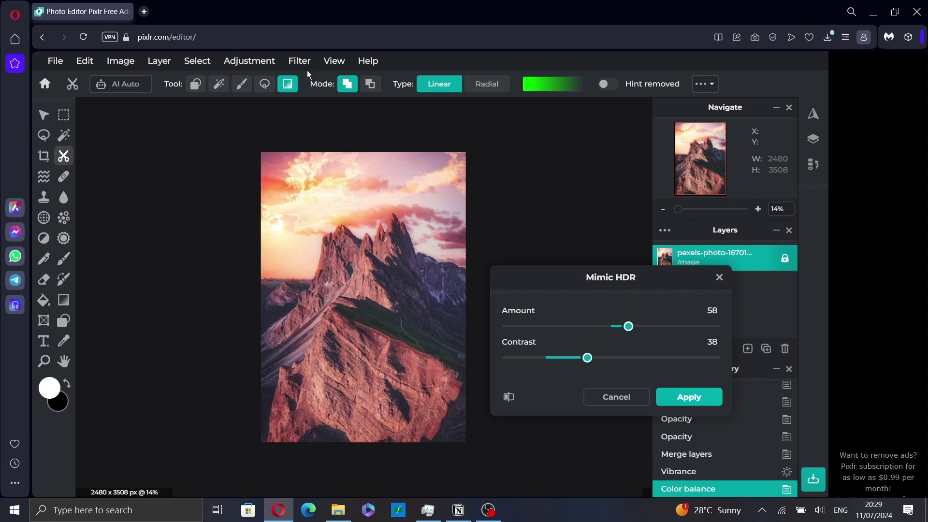
{"action": "left_click", "coordinate": [672, 392]}
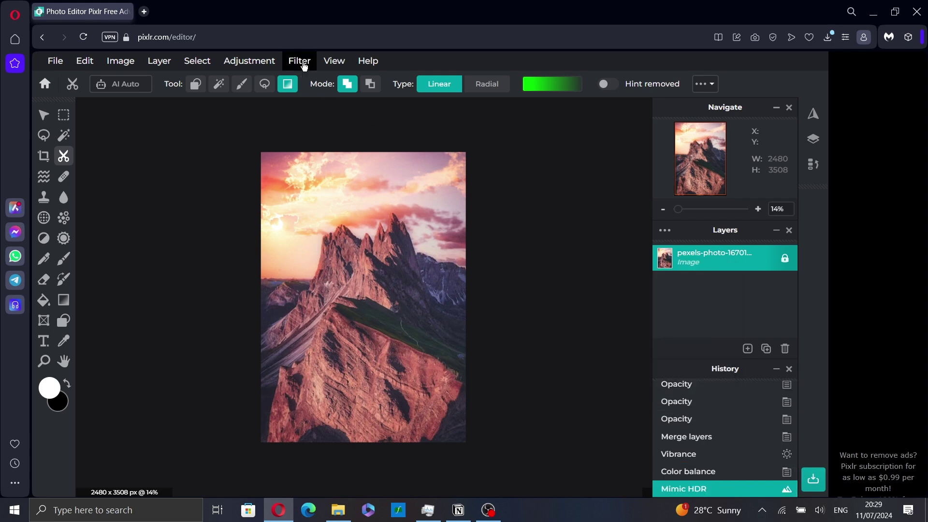
Apply a Vignette filter with an amount of 22 to the image
{"action": "left_click", "coordinate": [304, 66]}
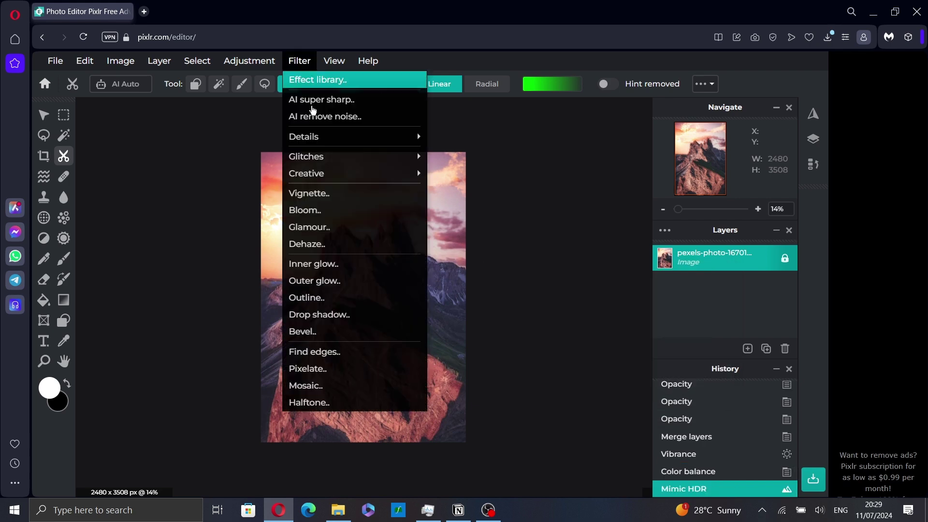
{"action": "left_click", "coordinate": [393, 194]}
{"action": "left_click_drag", "start_coordinate": [607, 332], "coordinate": [633, 329]}
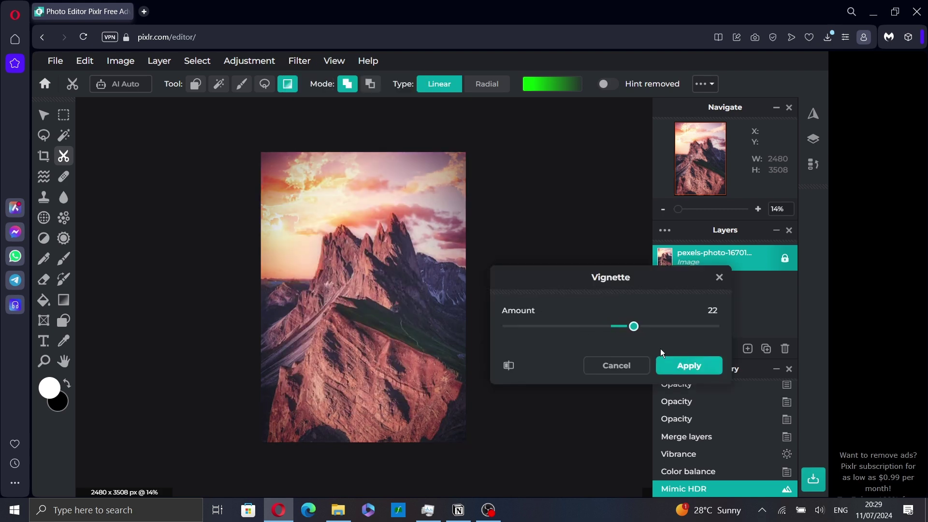
{"action": "left_click", "coordinate": [693, 366]}
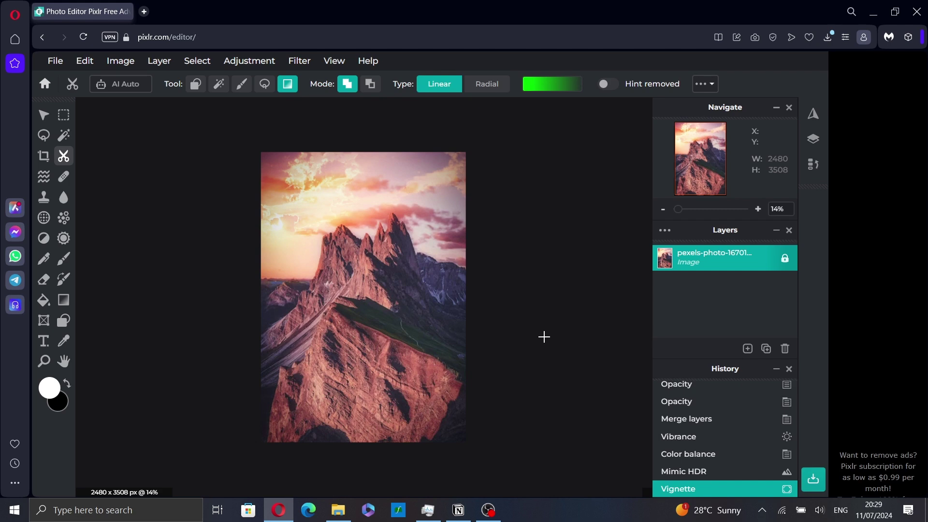